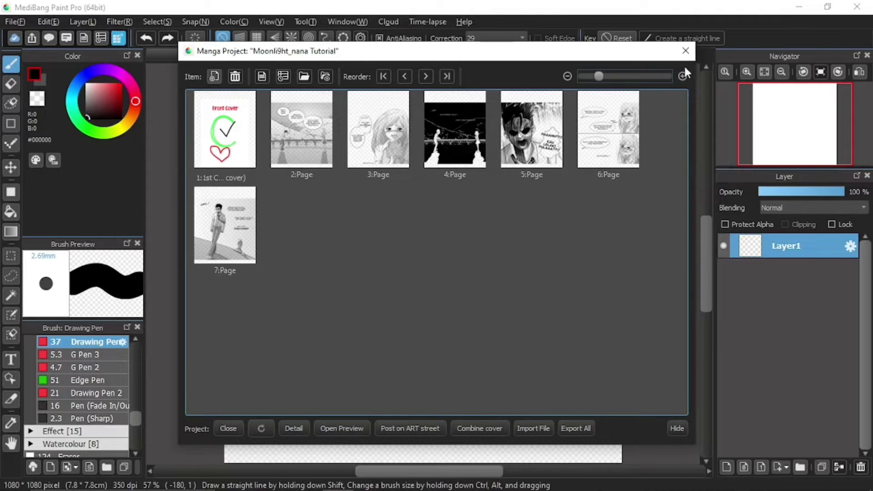
# Step: Close the Manga Project dialog to reach the blank Untitled canvas
pyautogui.click(686, 51)
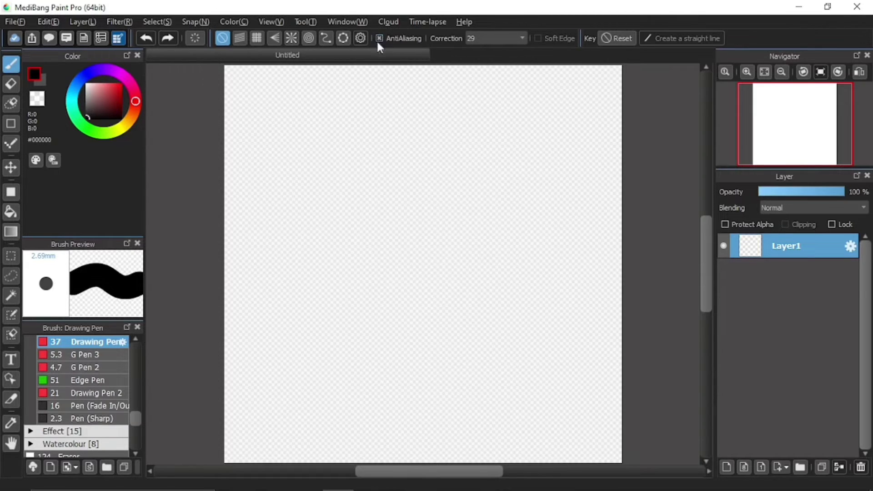
# Step: Draw two thick wavy black Drawing Pen strokes across the canvas, one below the other
pyautogui.moveTo(252, 229)
pyautogui.mouseDown()
pyautogui.moveTo(290, 154)
pyautogui.moveTo(293, 232)
pyautogui.moveTo(328, 228)
pyautogui.moveTo(332, 147)
pyautogui.moveTo(383, 208)
pyautogui.moveTo(395, 262)
pyautogui.moveTo(413, 191)
pyautogui.moveTo(450, 180)
pyautogui.moveTo(436, 250)
pyautogui.moveTo(456, 258)
pyautogui.moveTo(470, 191)
pyautogui.moveTo(523, 167)
pyautogui.moveTo(560, 255)
pyautogui.moveTo(576, 241)
pyautogui.mouseUp()
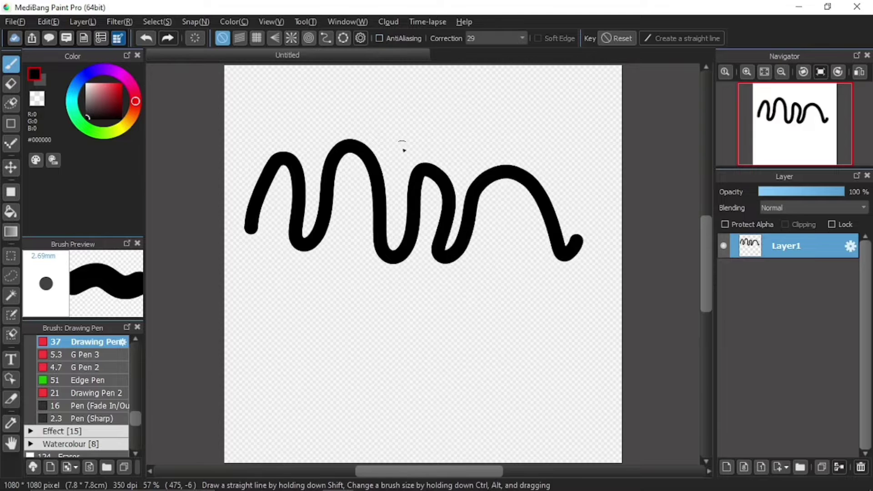
pyautogui.moveTo(257, 364)
pyautogui.mouseDown()
pyautogui.moveTo(278, 320)
pyautogui.moveTo(316, 325)
pyautogui.moveTo(319, 380)
pyautogui.moveTo(349, 364)
pyautogui.moveTo(359, 281)
pyautogui.moveTo(401, 304)
pyautogui.moveTo(418, 384)
pyautogui.moveTo(431, 314)
pyautogui.moveTo(466, 281)
pyautogui.moveTo(483, 330)
pyautogui.moveTo(517, 298)
pyautogui.moveTo(497, 246)
pyautogui.moveTo(524, 244)
pyautogui.moveTo(544, 317)
pyautogui.moveTo(583, 298)
pyautogui.moveTo(603, 279)
pyautogui.mouseUp()
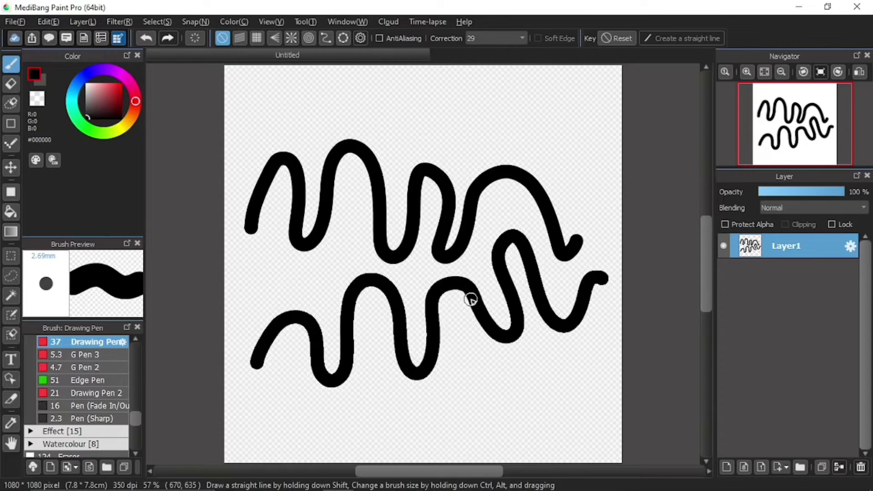
# Step: Zoom to 1200% on a stroke edge and pan to inspect its jagged pixels
pyautogui.scroll(5, 541, 226)
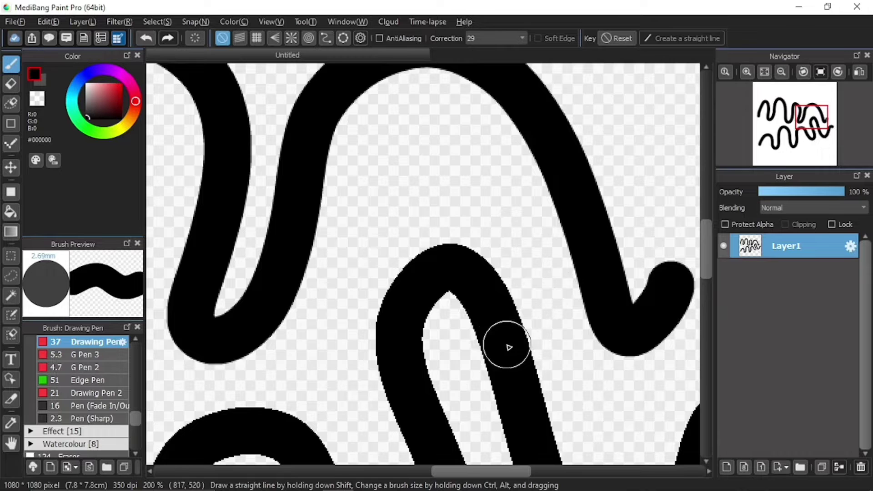
pyautogui.scroll(2, 530, 313)
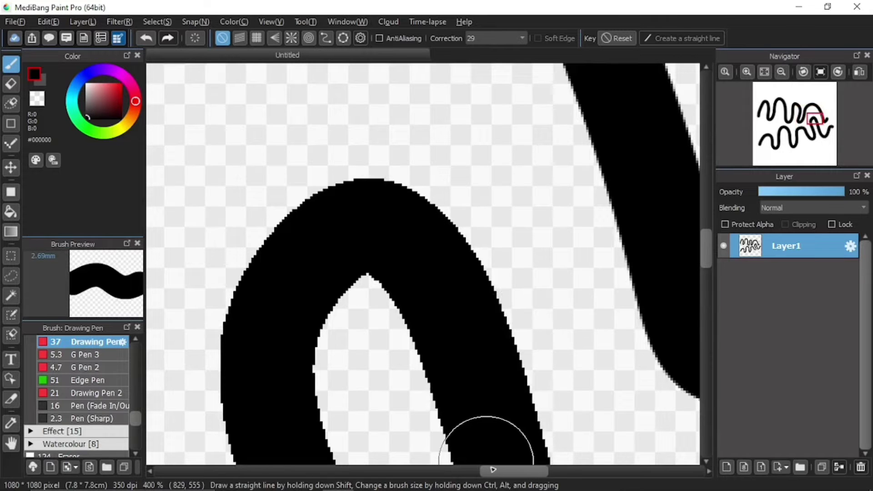
pyautogui.moveTo(494, 471); pyautogui.dragTo(504, 471)
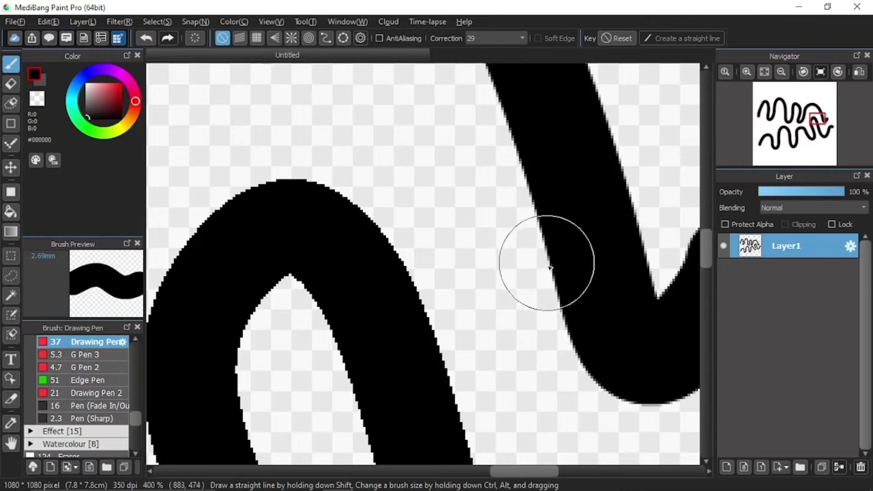
# Step: Zoom out from 1200% to 150% so both wavy lines show again
pyautogui.scroll(4, 550, 264)
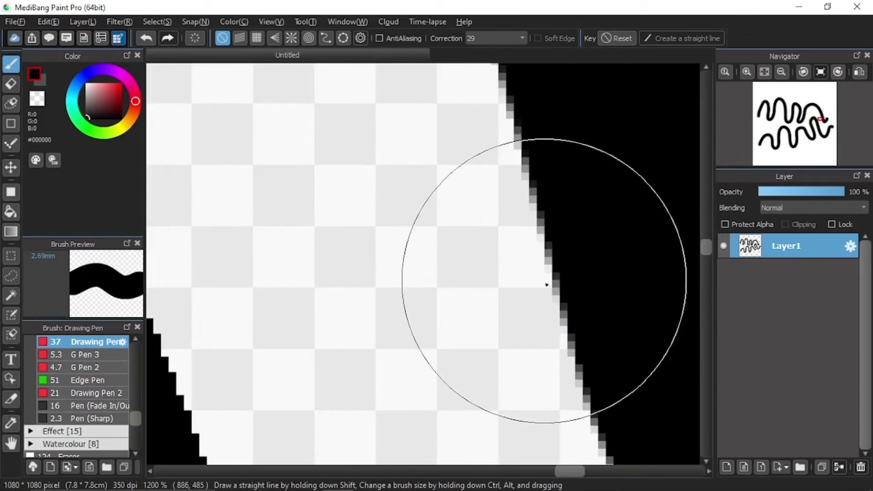
pyautogui.scroll(-2, 359, 330)
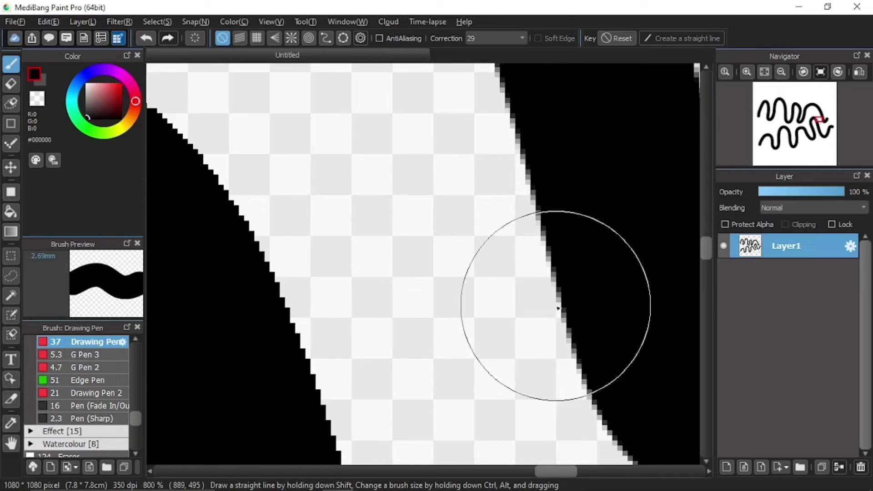
pyautogui.scroll(-2, 499, 323)
pyautogui.scroll(2, 499, 323)
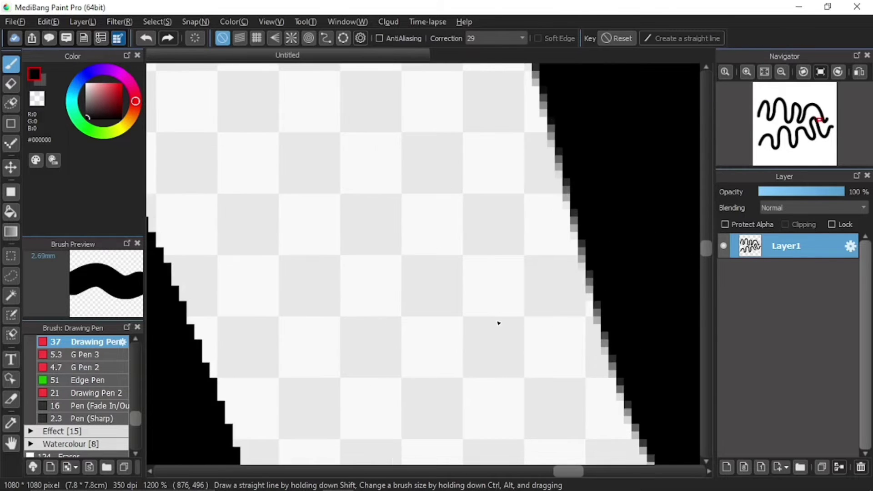
pyautogui.scroll(-2, 499, 323)
pyautogui.scroll(-4, 499, 323)
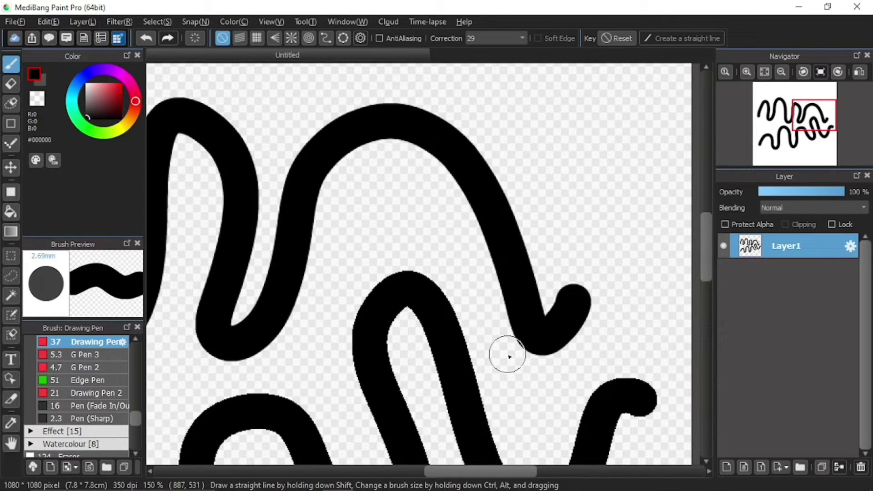
# Step: Fit the whole drawing to the window and enable AntiAliasing for new strokes
pyautogui.click(764, 71)
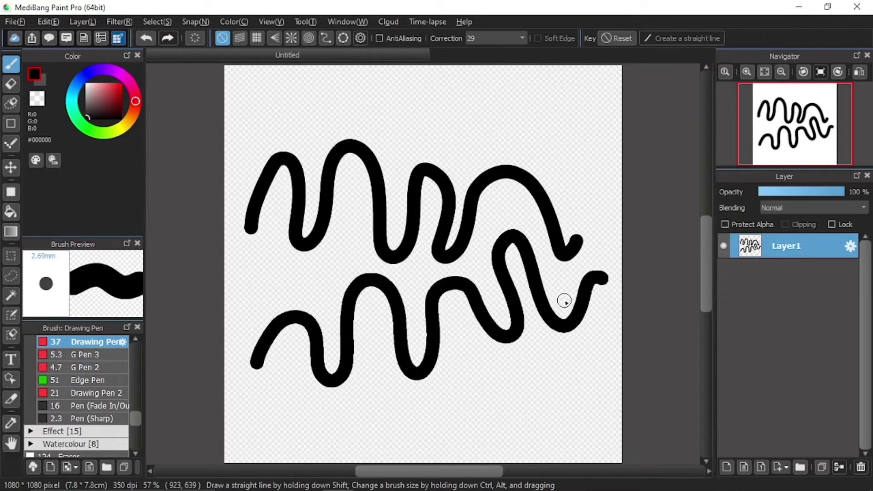
pyautogui.click(397, 38)
pyautogui.scroll(2, 527, 282)
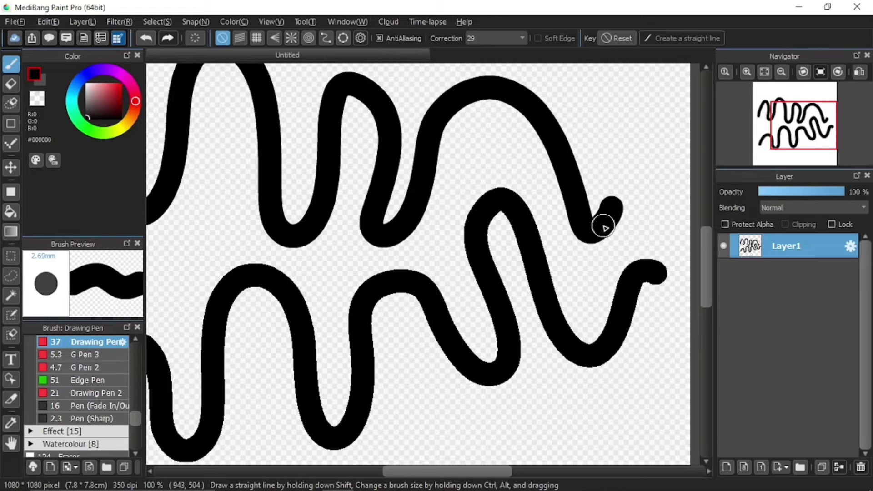
# Step: Fit the whole canvas with both wavy lines to the window in the Navigator
pyautogui.click(767, 71)
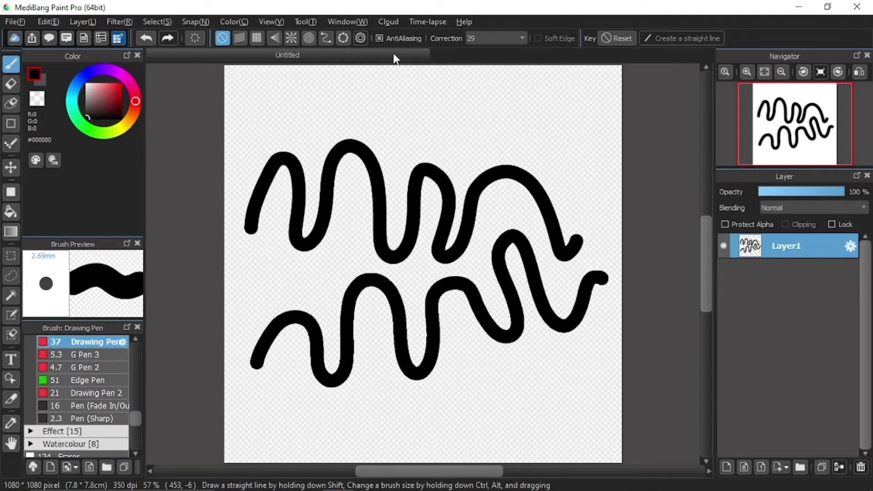
pyautogui.scroll(8, 511, 224)
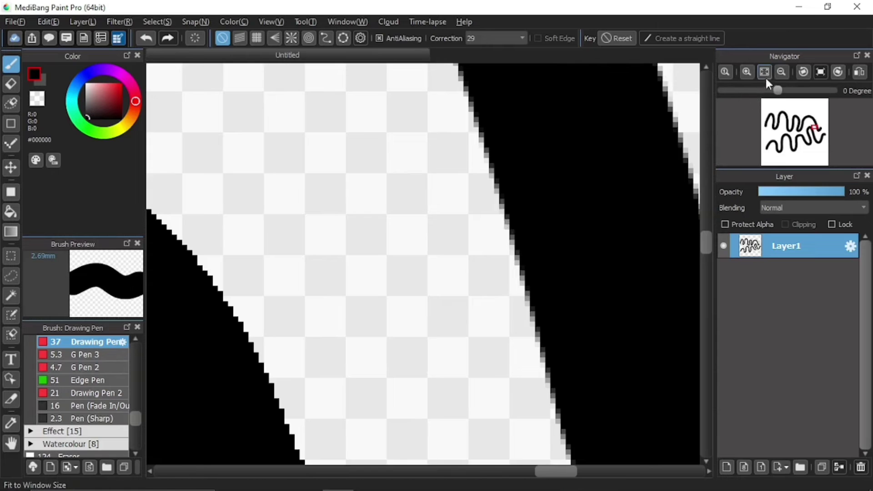
pyautogui.click(765, 72)
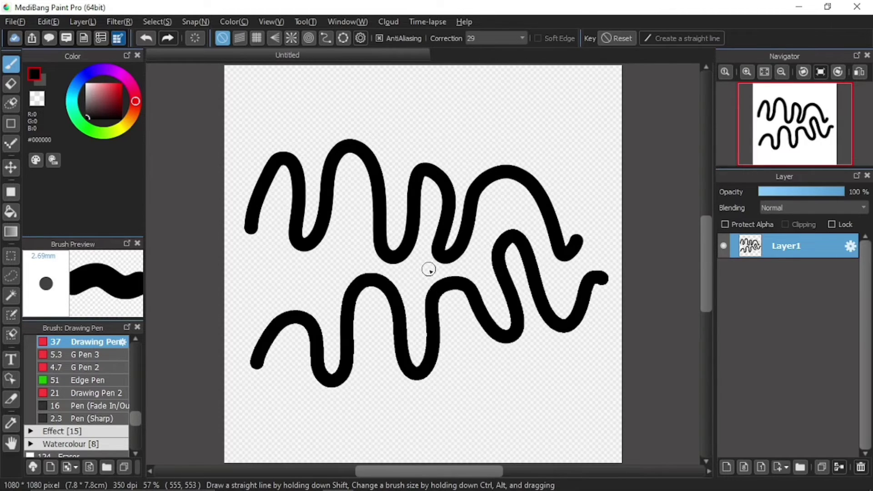
# Step: Turn AntiAliasing off, zoom in on the upper line's edges, then fit the view
pyautogui.click(396, 39)
pyautogui.scroll(3, 378, 347)
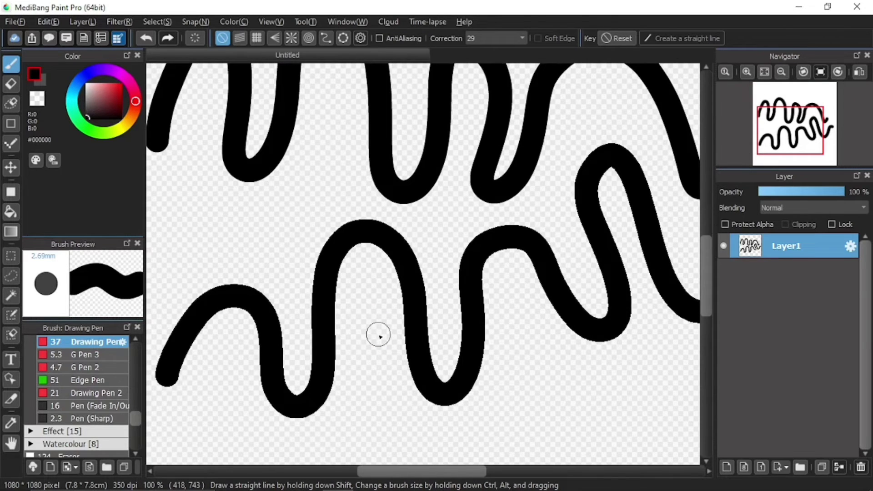
pyautogui.scroll(-2, 378, 337)
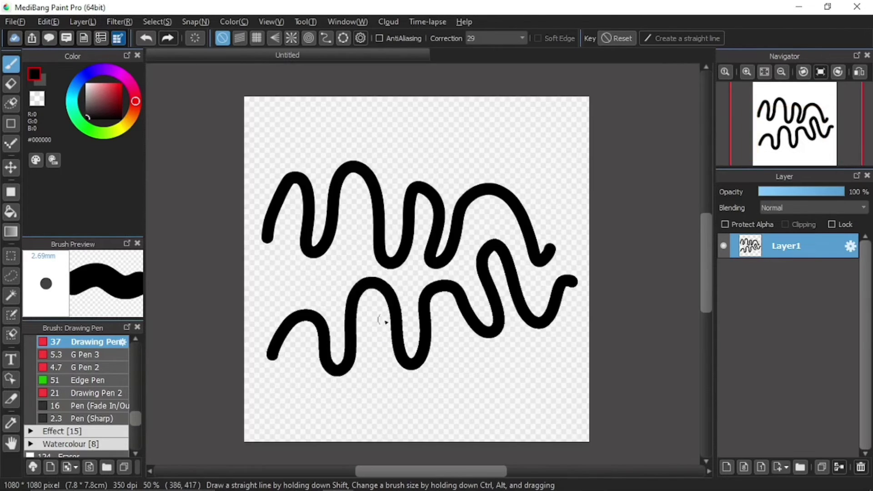
pyautogui.scroll(3, 386, 223)
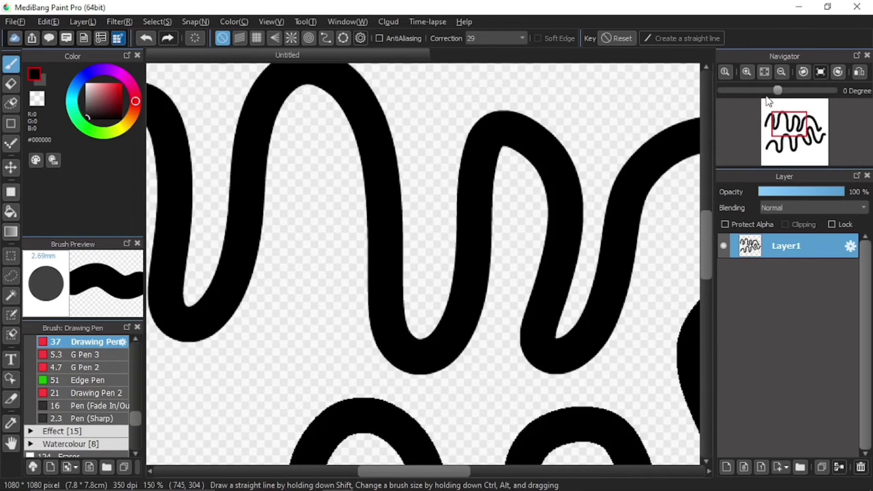
pyautogui.click(796, 126)
pyautogui.moveTo(796, 127); pyautogui.dragTo(795, 137)
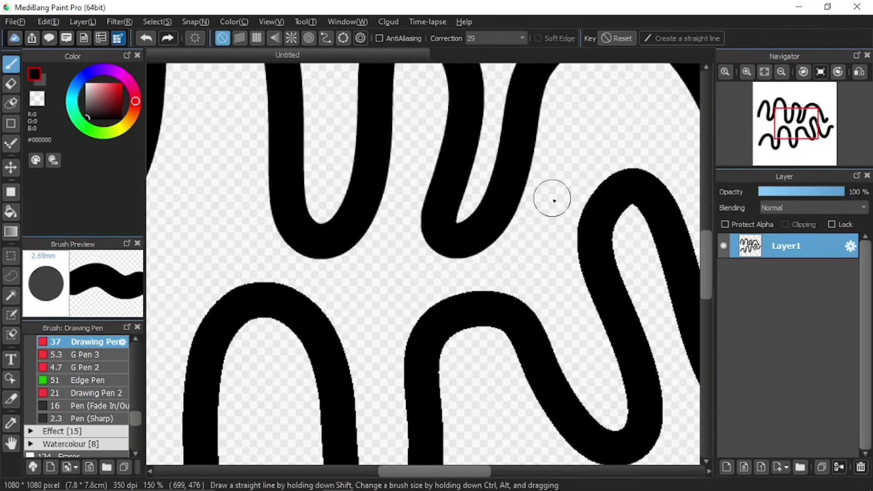
pyautogui.click(766, 71)
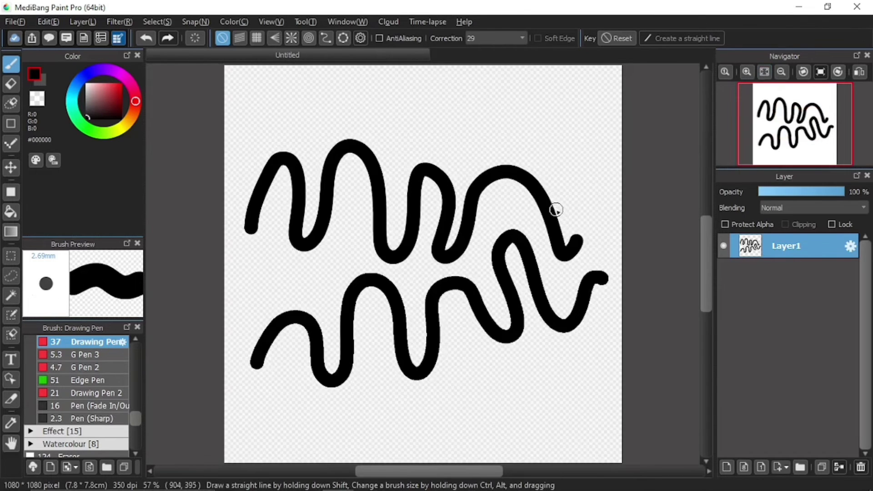
# Step: Confirm Environment Settings with AntiAliasing 'Turn on the setting at start-up' unchecked
pyautogui.click(11, 23)
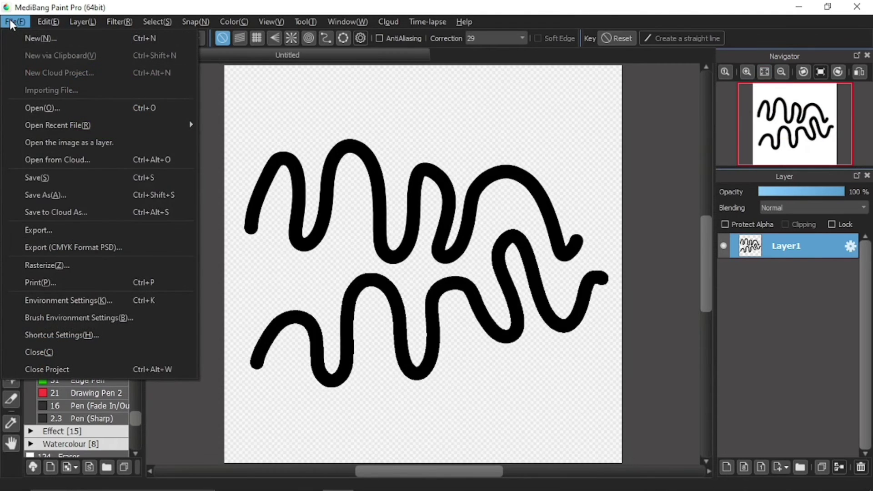
pyautogui.click(78, 304)
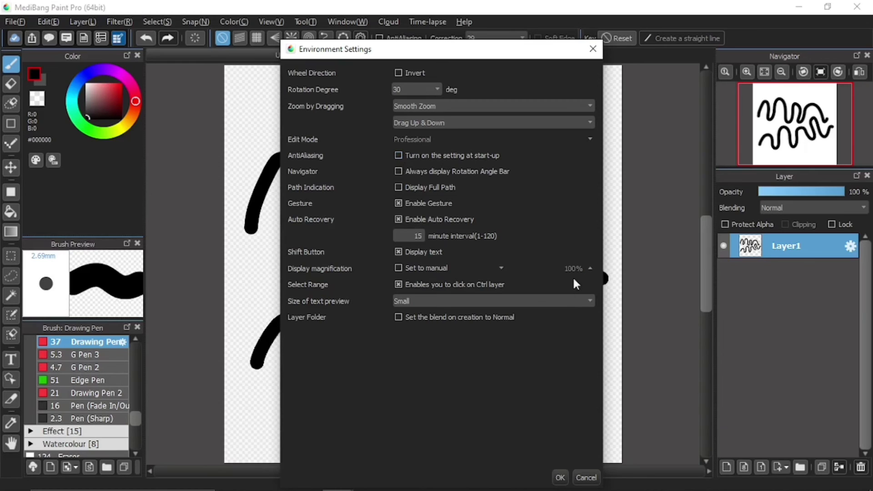
pyautogui.click(560, 478)
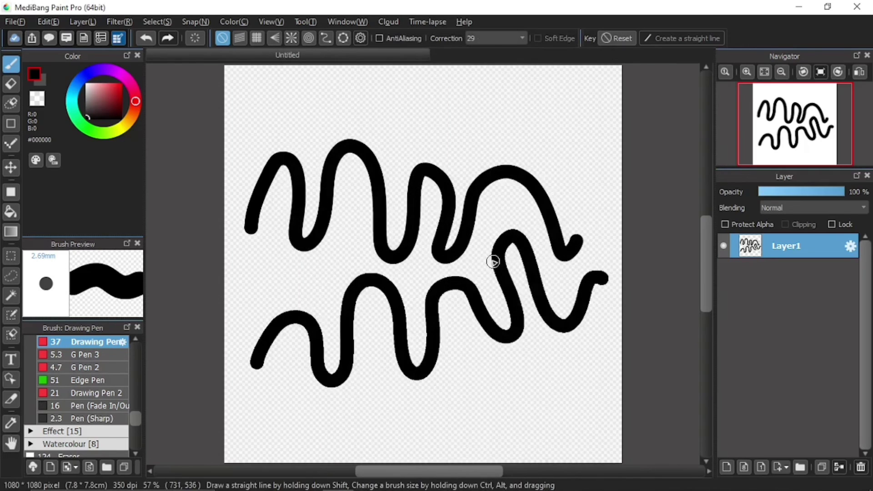
# Step: Close the drawing without saving, then dismiss the ad and the Medibang Cloud Service window
pyautogui.click(857, 6)
pyautogui.click(455, 274)
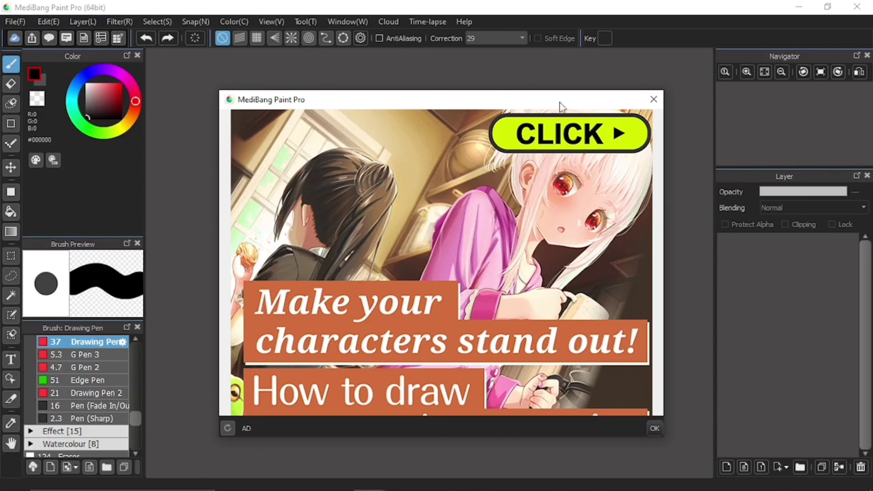
pyautogui.click(654, 99)
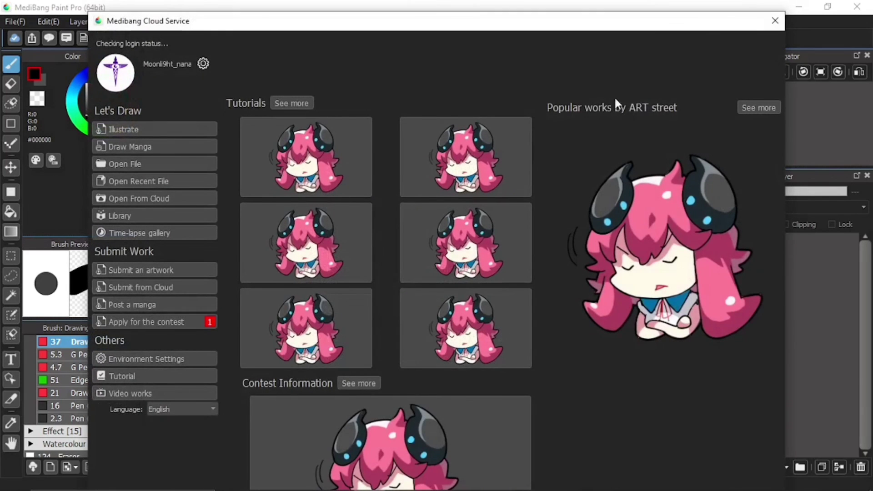
pyautogui.click(774, 22)
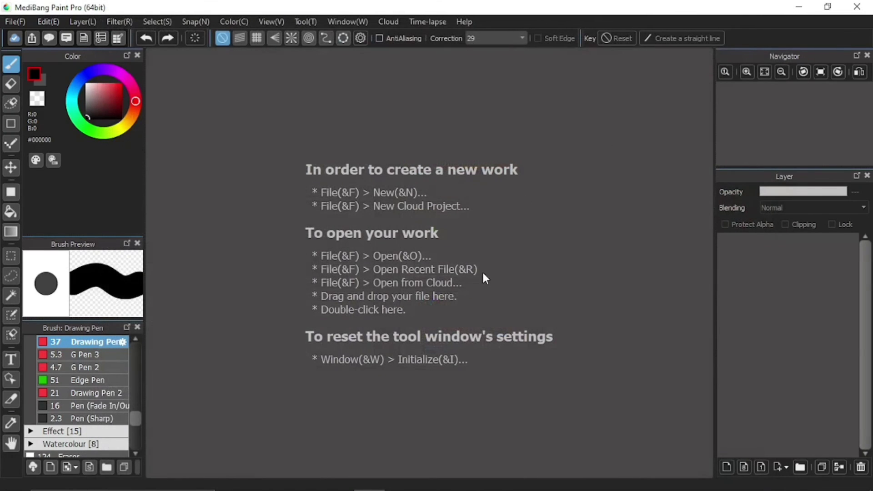